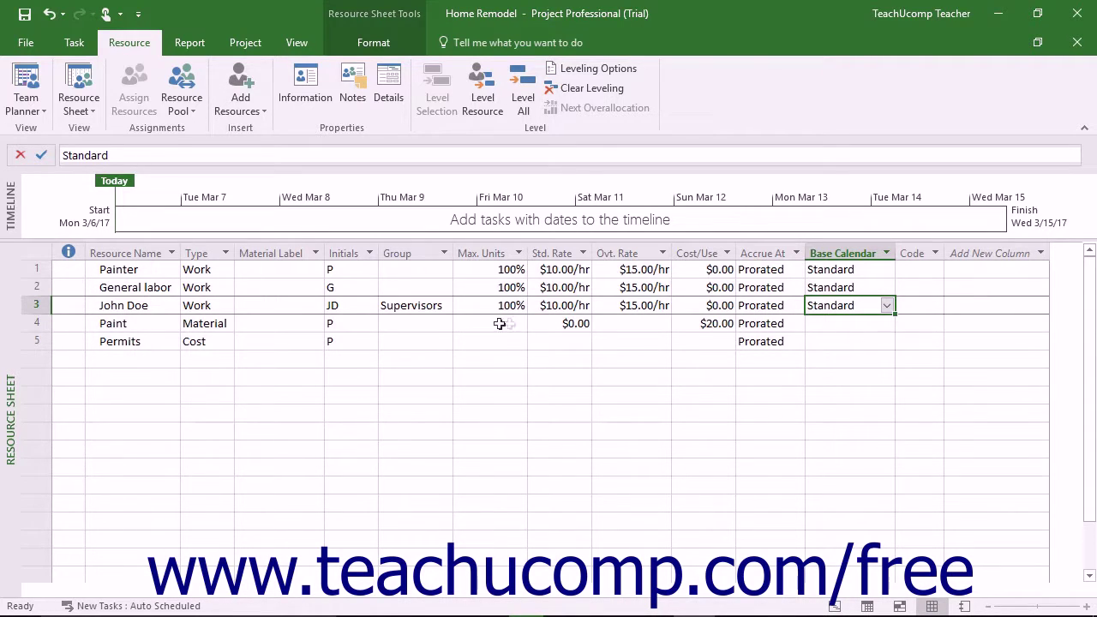
- Choose Standard as the base calendar for the Supervisors-group resource and open that resource's working time settings
click(887, 306)
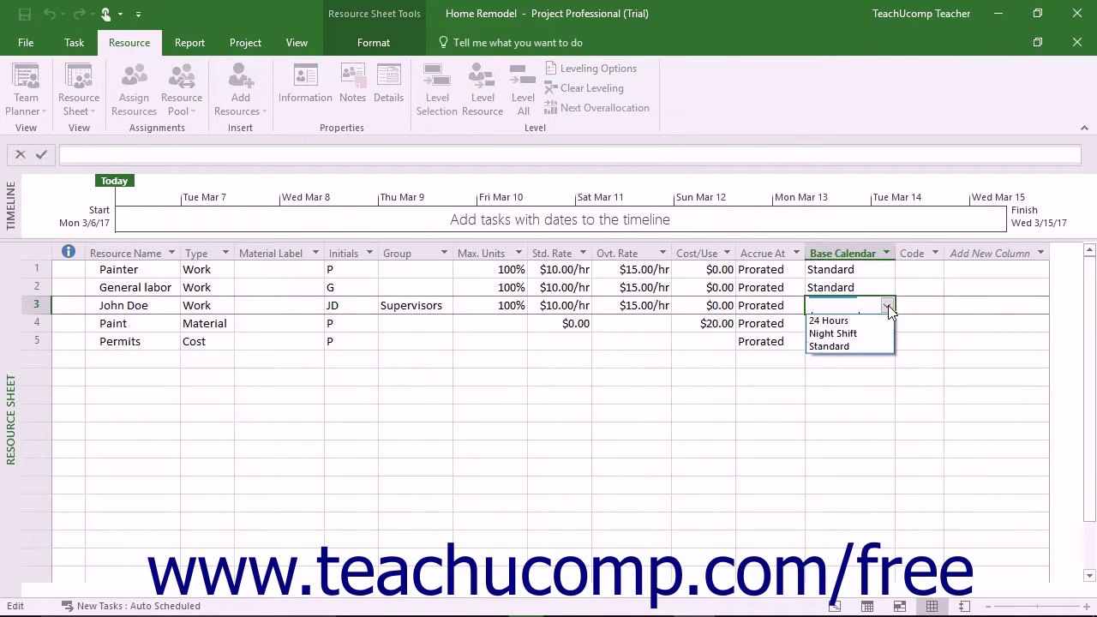
click(852, 346)
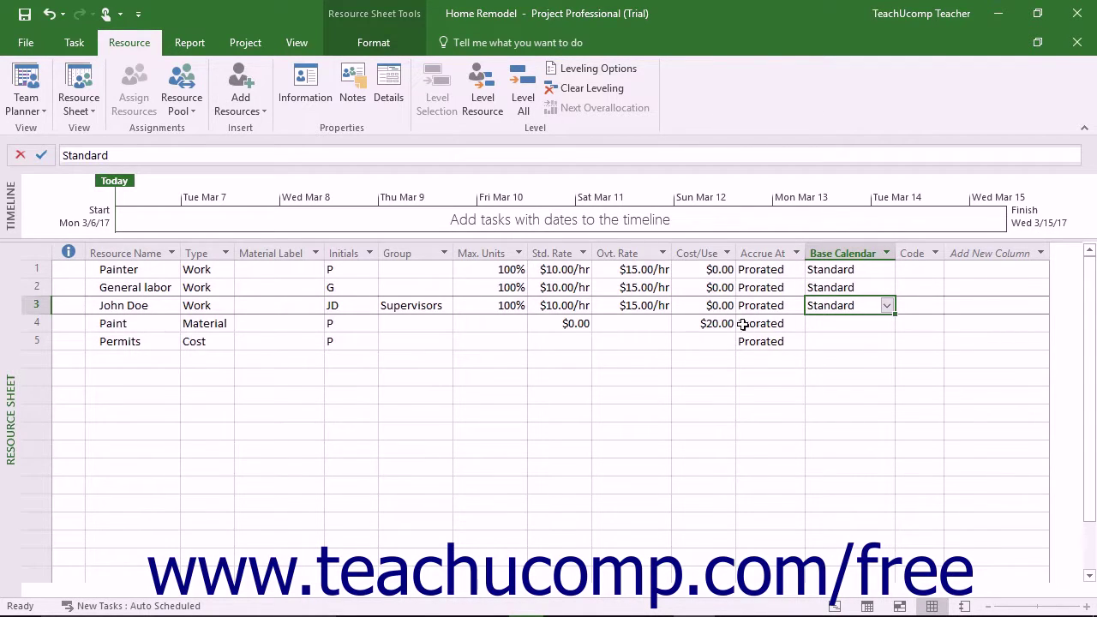
click(38, 304)
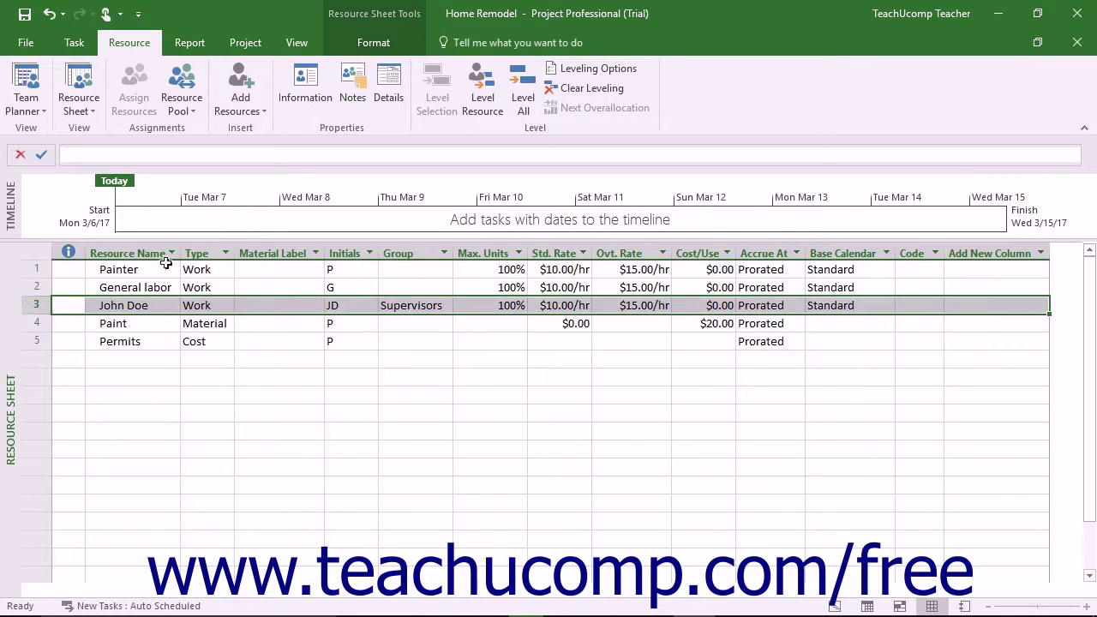
click(297, 94)
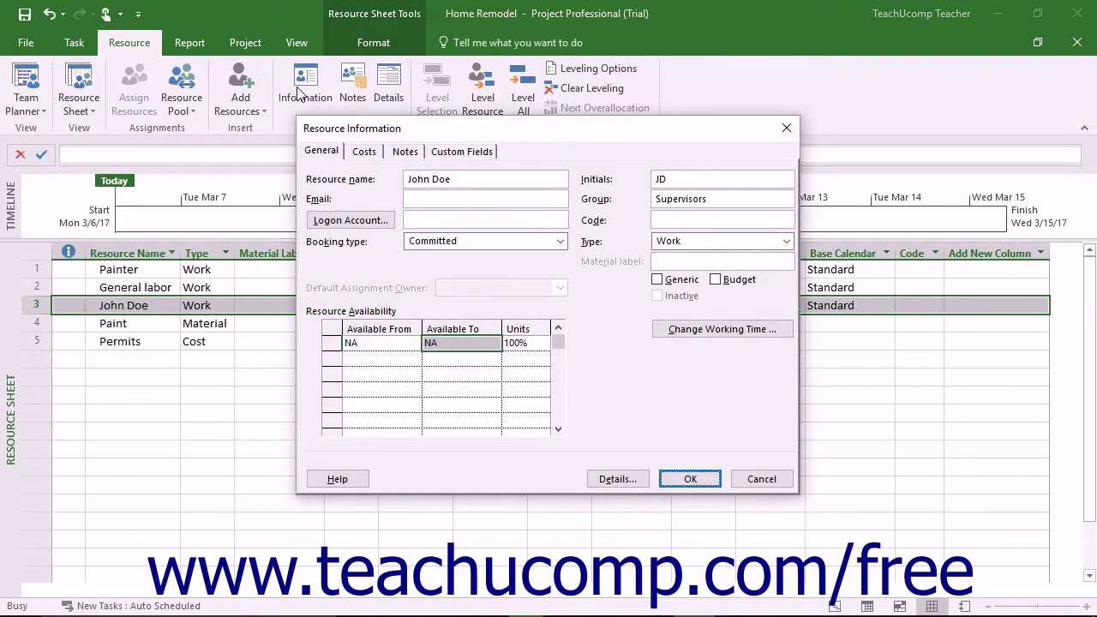
click(703, 331)
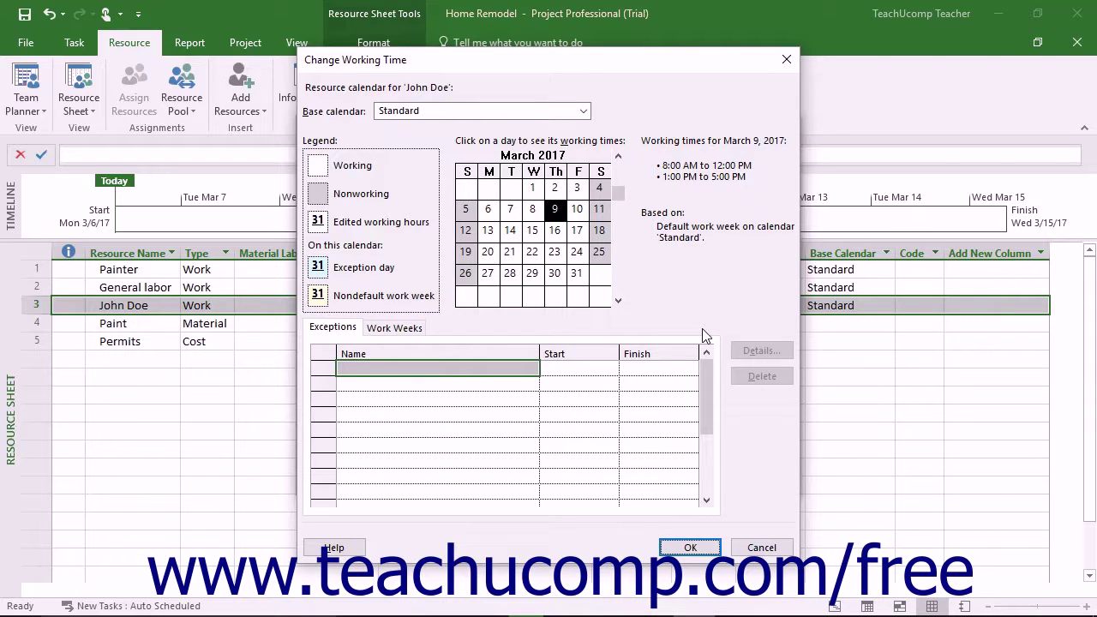
- Add a calendar exception named "Day Off" on March 21, 2017 for the resource
click(332, 331)
click(383, 329)
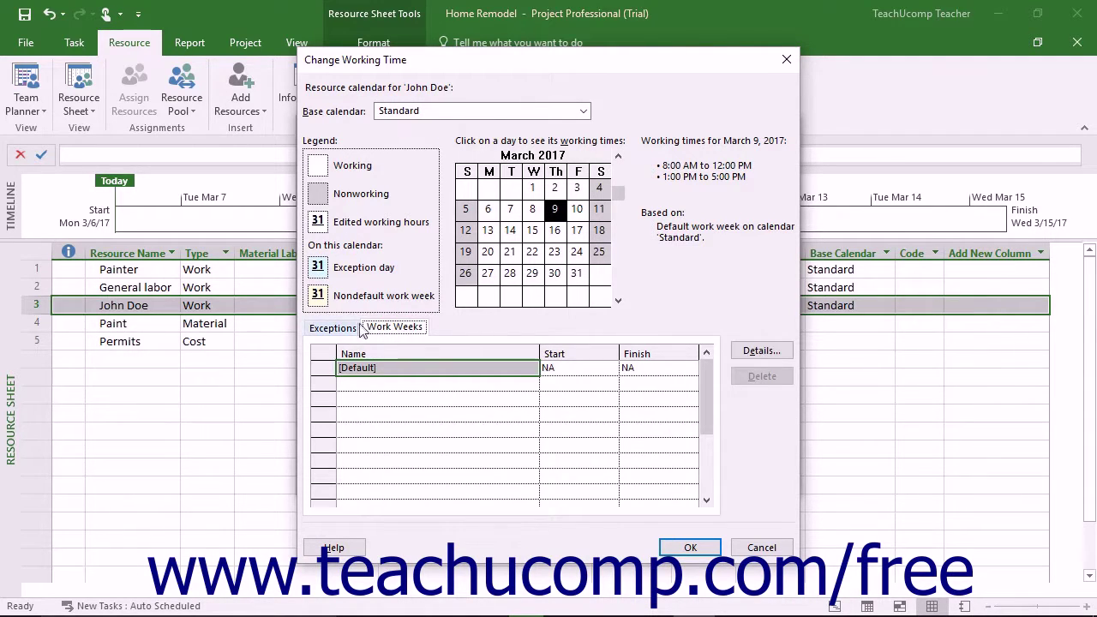
click(347, 329)
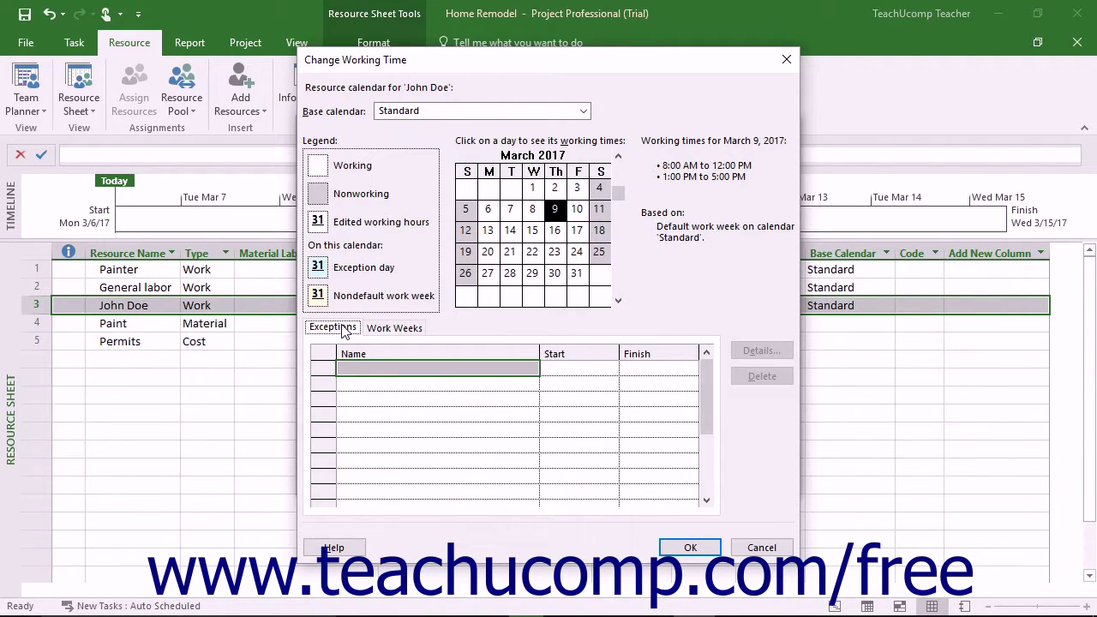
click(510, 253)
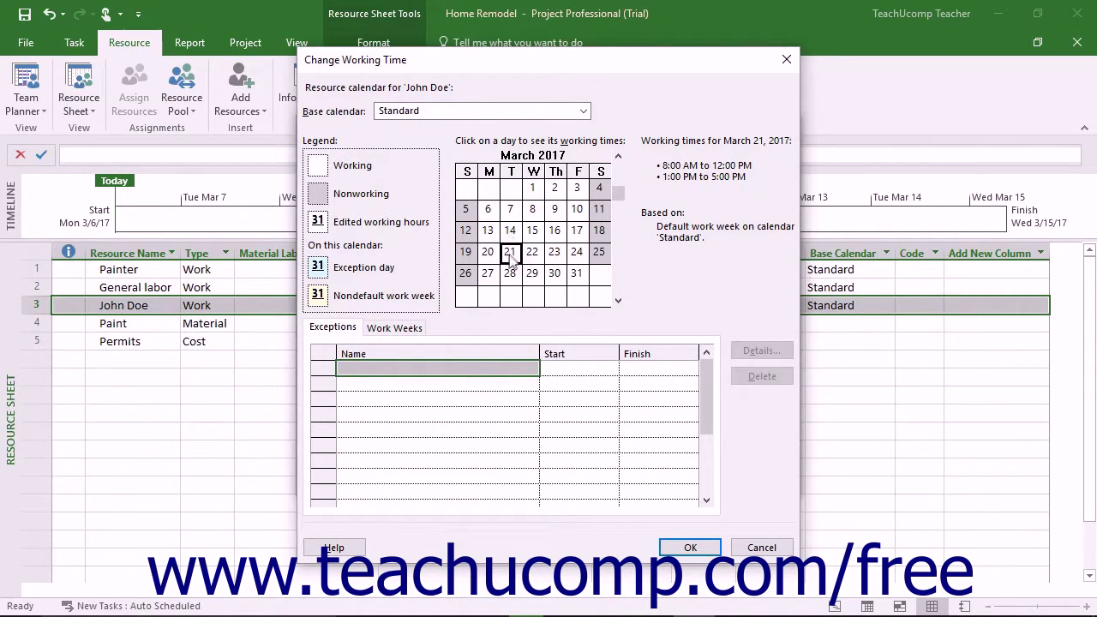
click(403, 371)
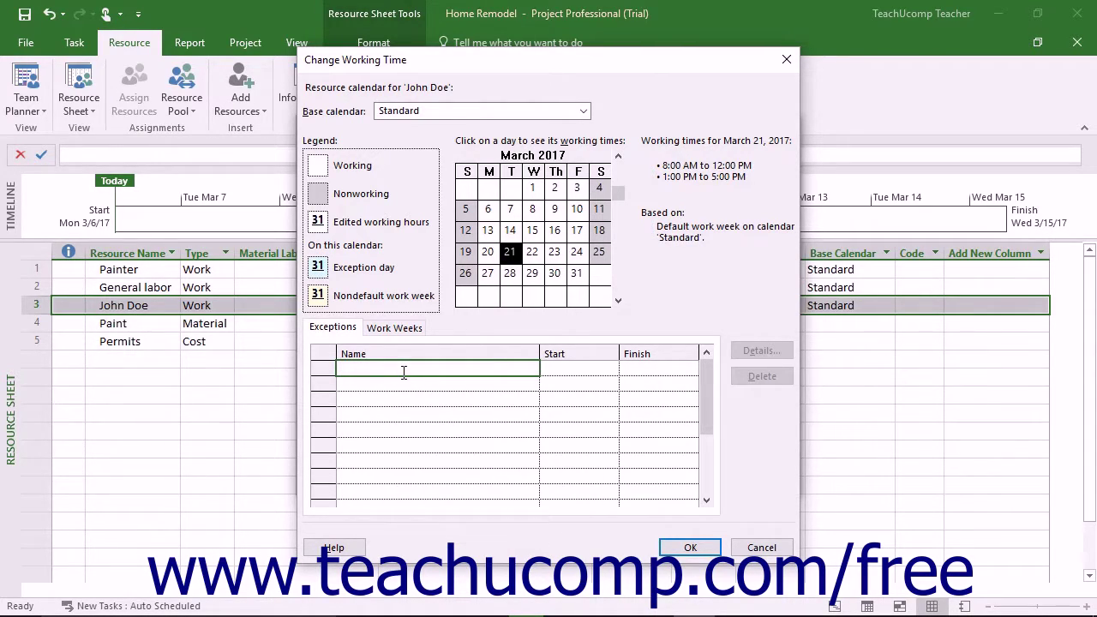
text(Day Off)
key(Return)
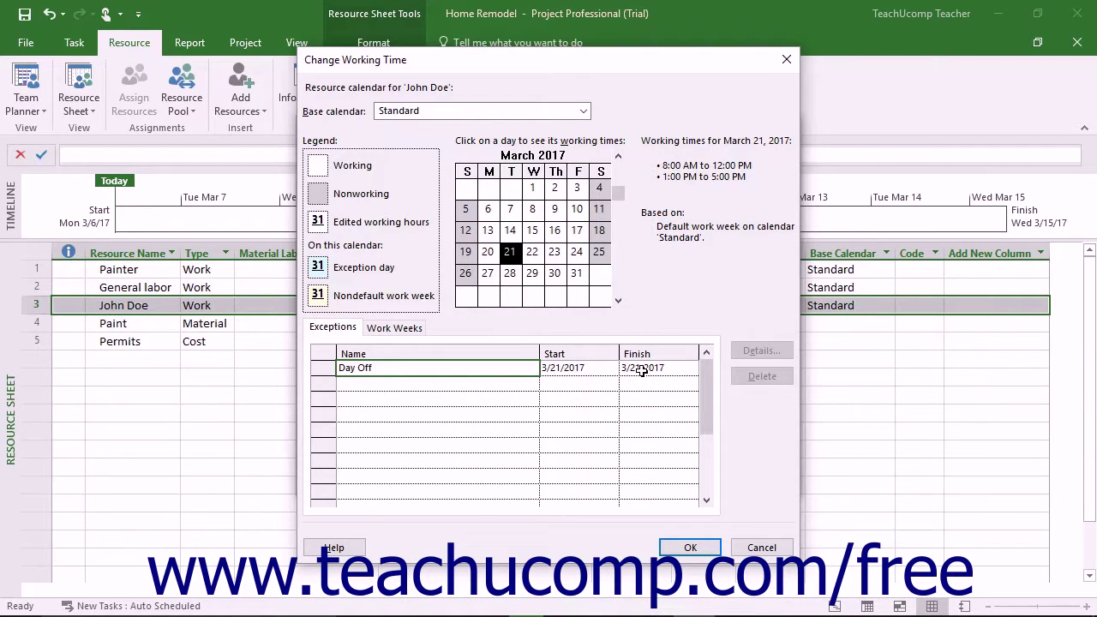
click(642, 370)
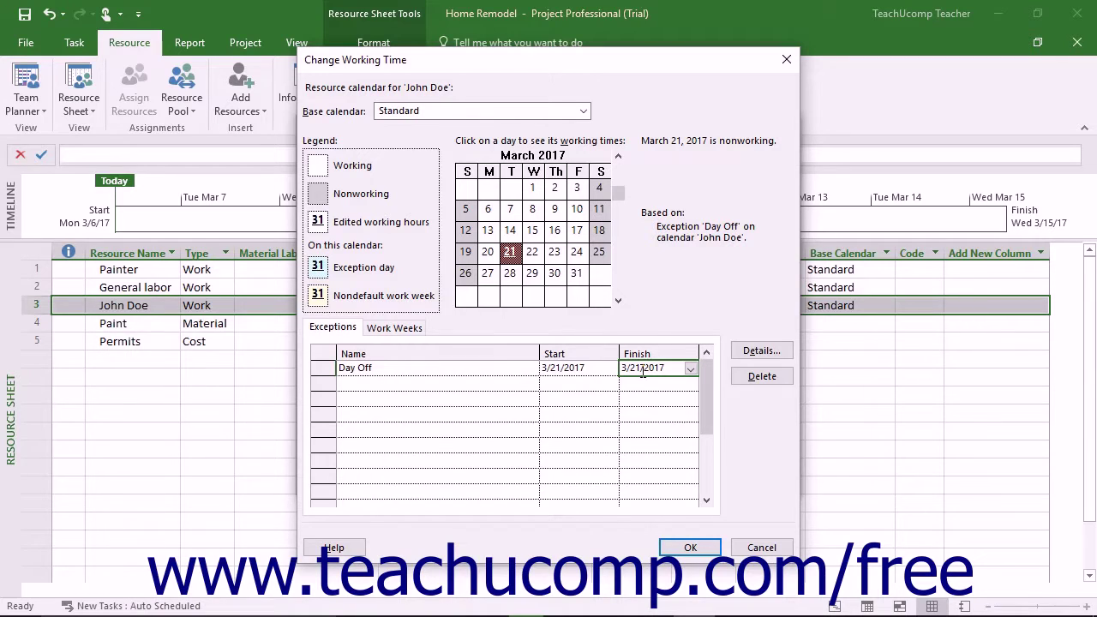
- Add a work week named "Off-week" to the resource calendar, starting 3/27/2017 and finishing 3/31/2017
click(403, 331)
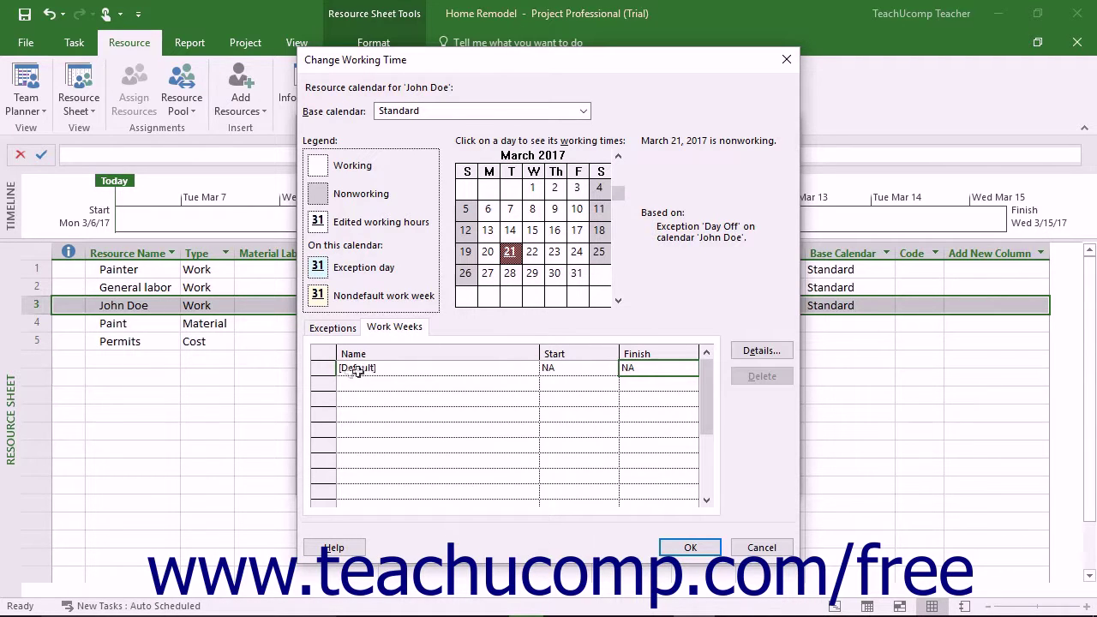
click(326, 369)
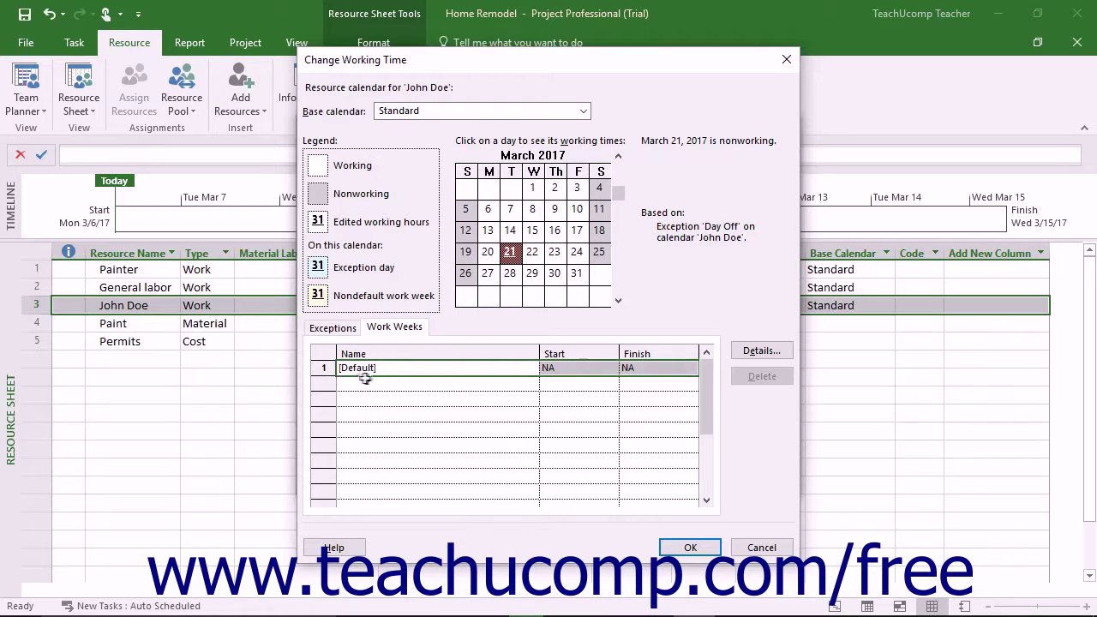
click(369, 382)
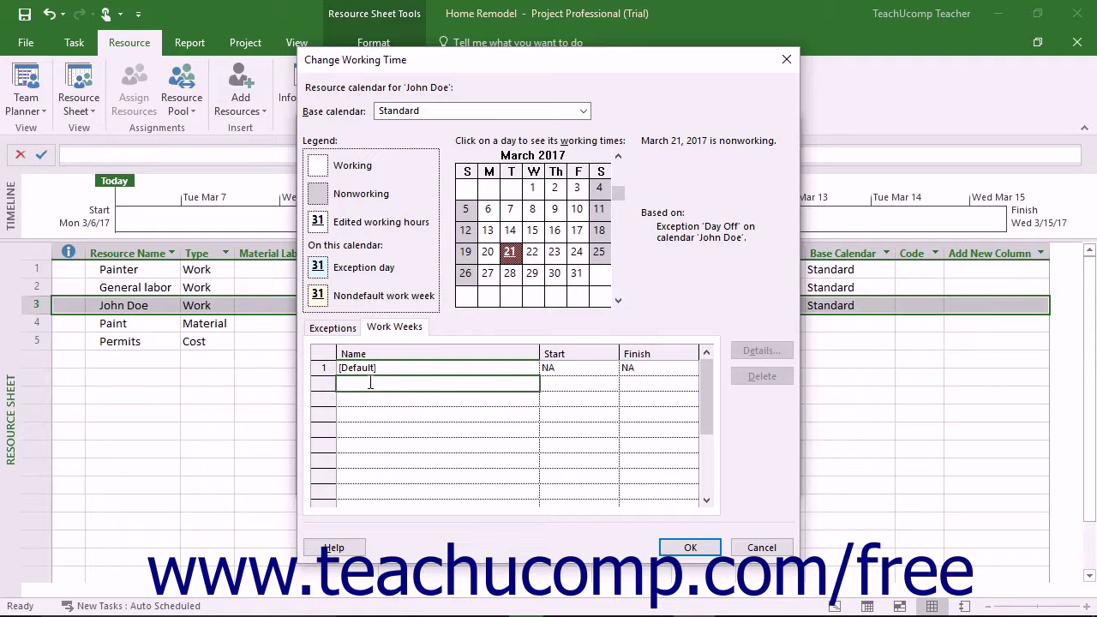
text(Off-week)
click(561, 387)
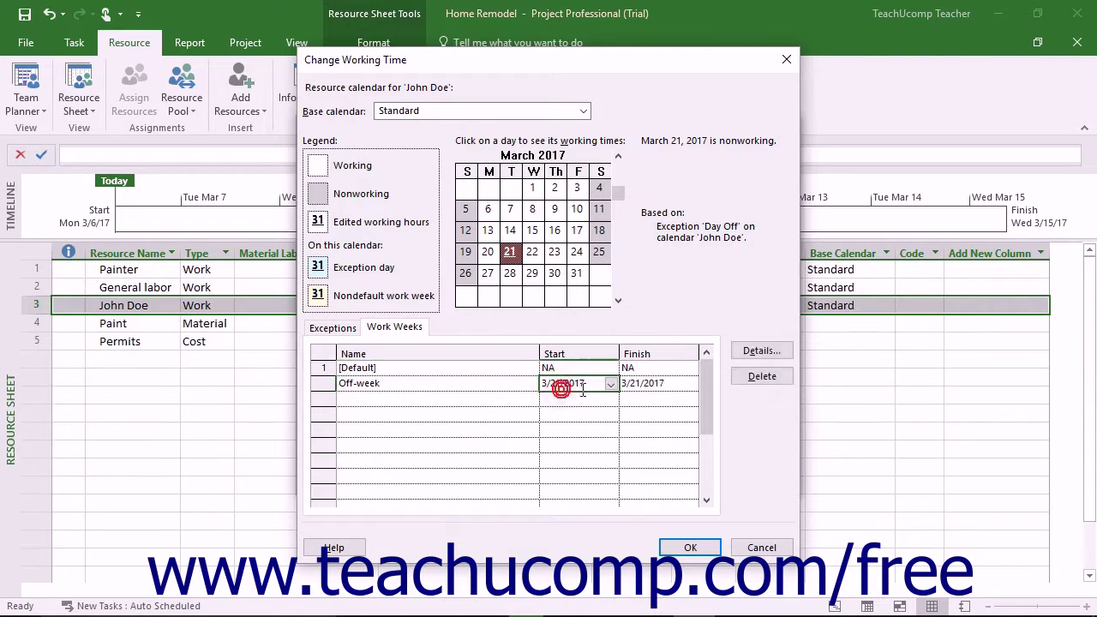
click(610, 383)
click(502, 486)
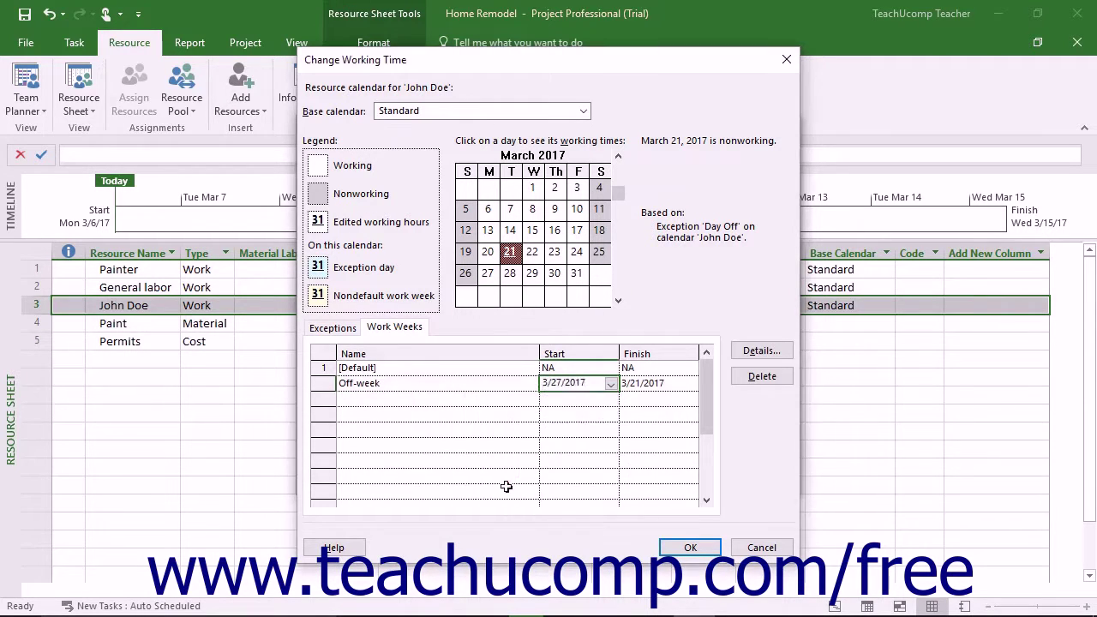
click(660, 388)
click(691, 386)
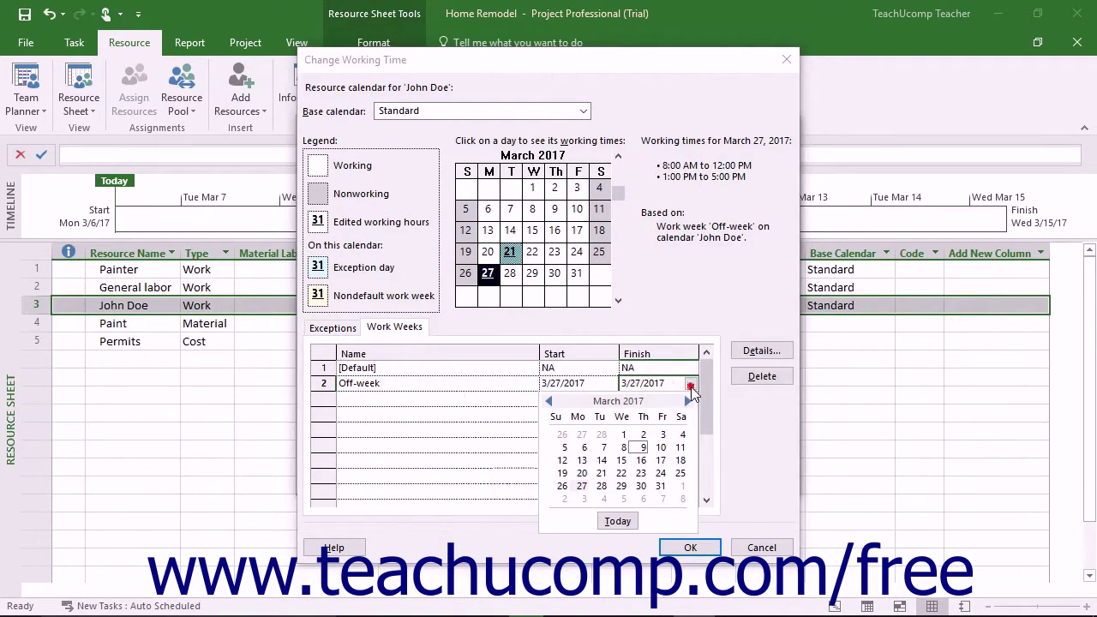
click(661, 486)
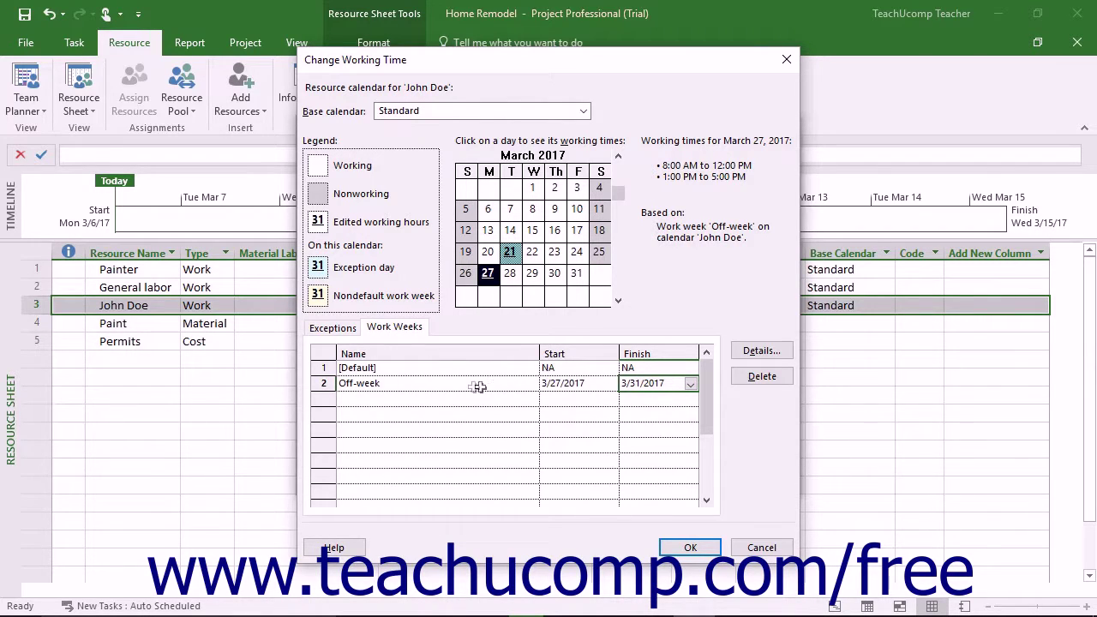
- Set Monday through Friday of Off-week to specific working times of only 8:00 AM to 12:00 PM, and accept the calendar changes
click(751, 353)
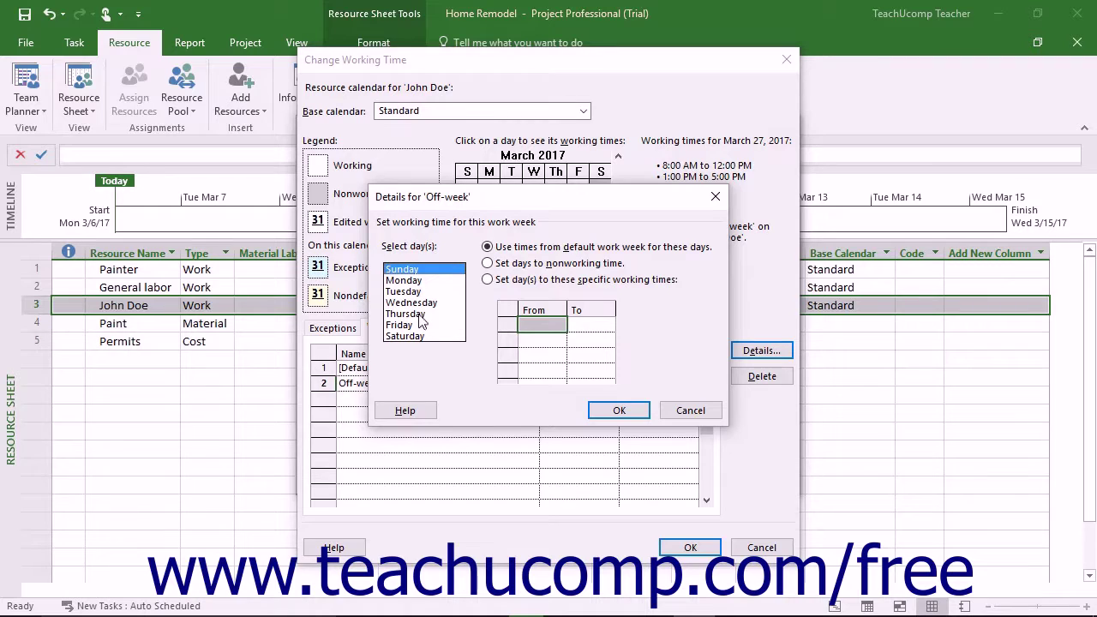
click(422, 280)
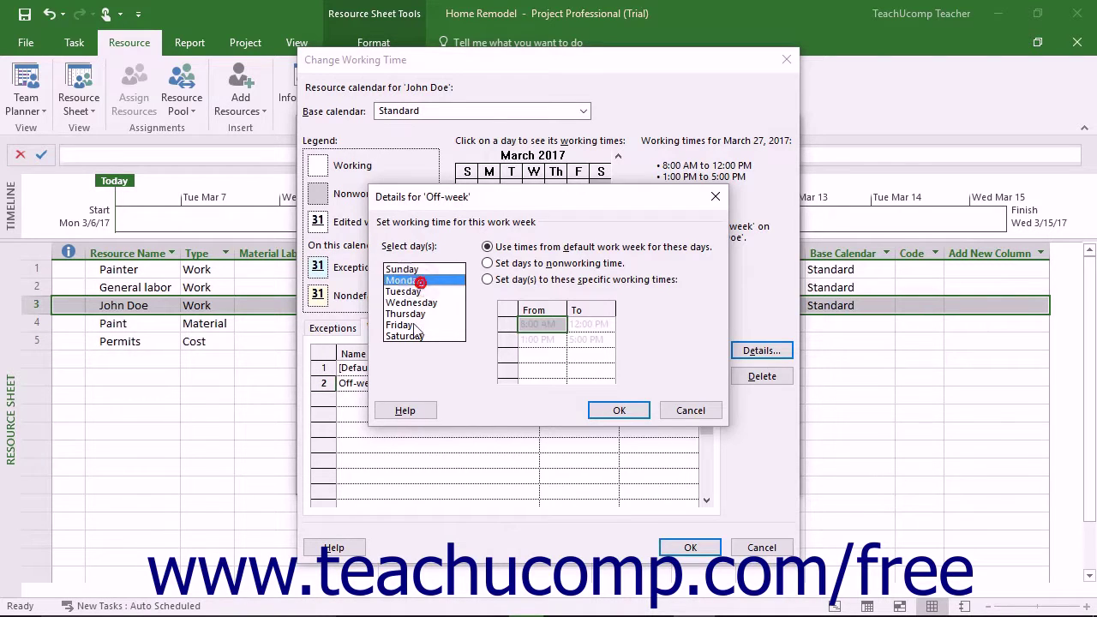
shift+click(414, 325)
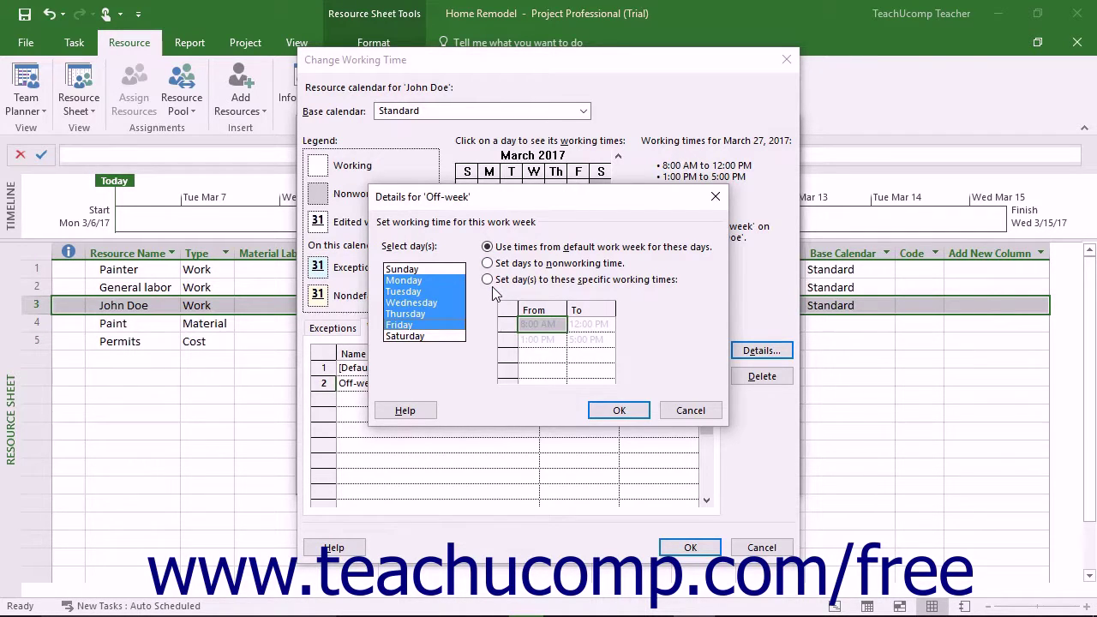
click(488, 281)
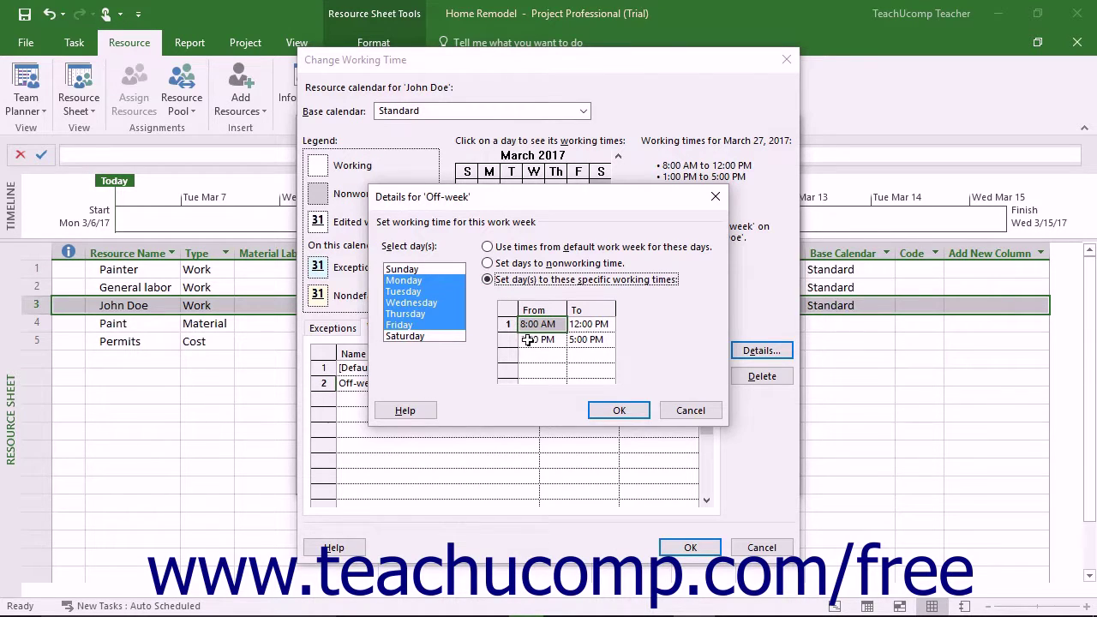
click(510, 342)
key(Delete)
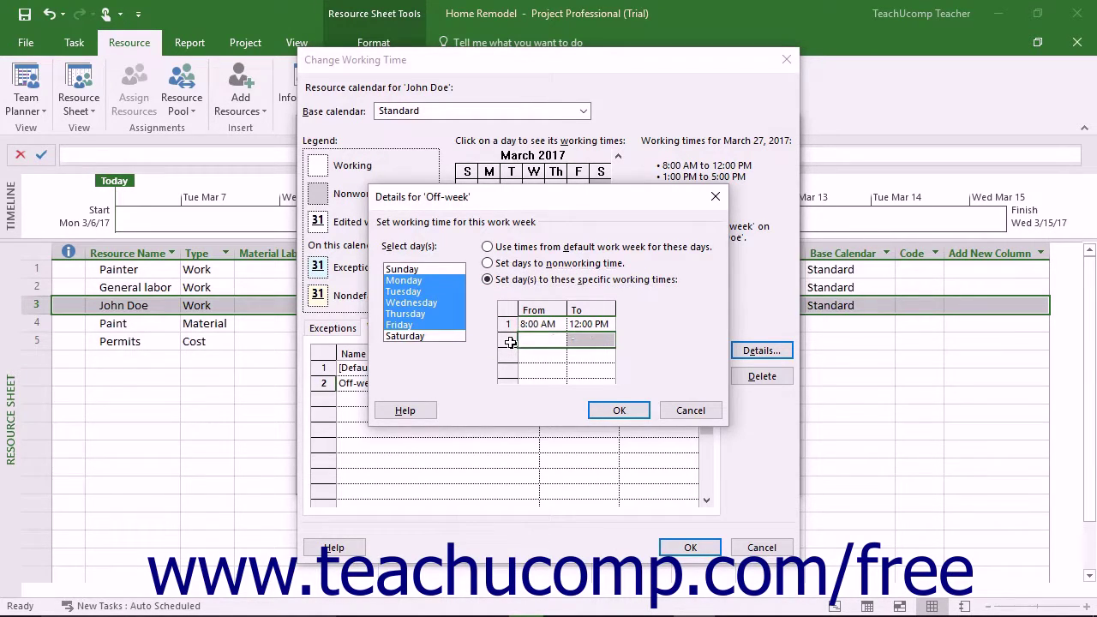
click(615, 412)
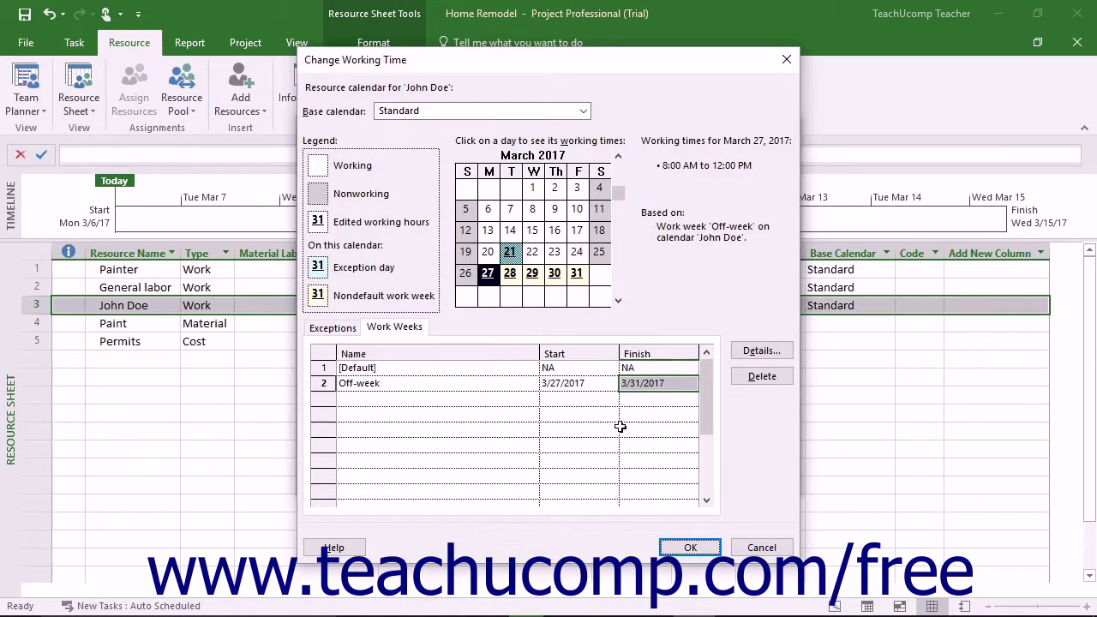
click(691, 546)
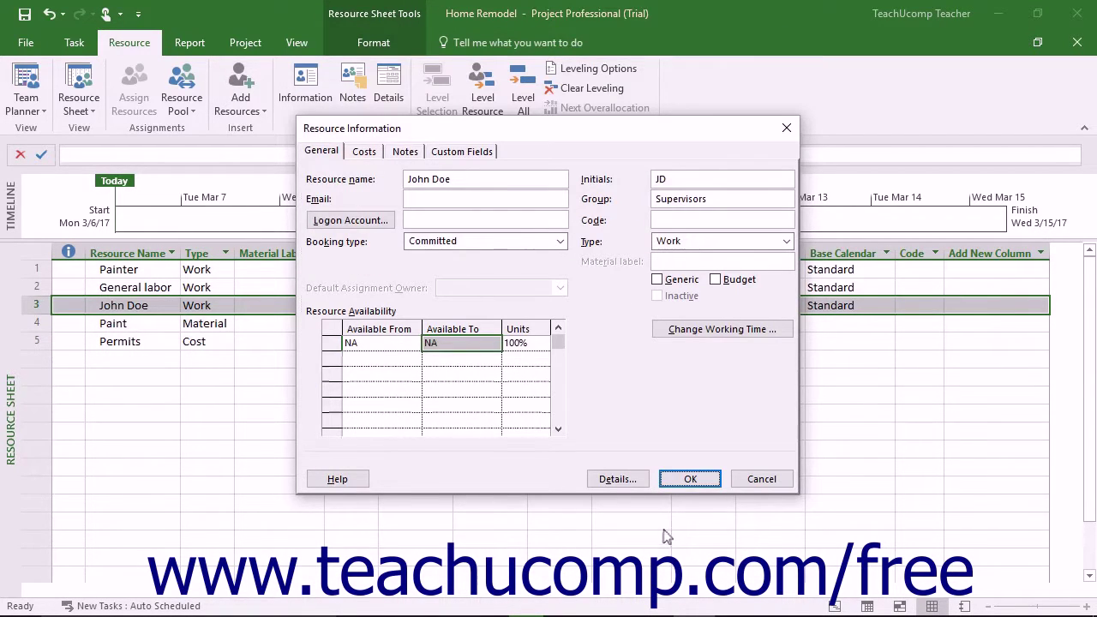